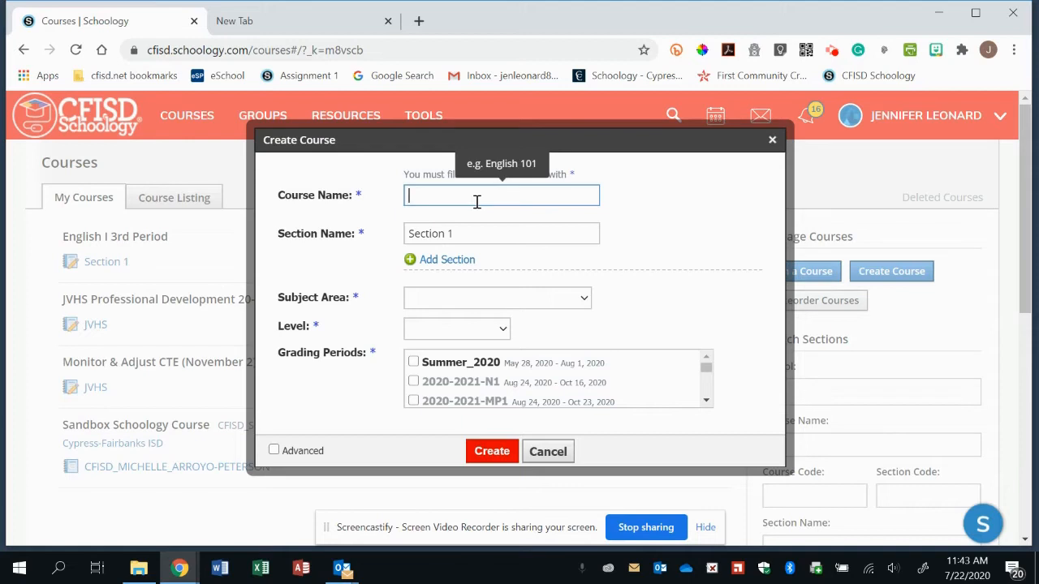
Step: Name the new course "English I L Level Sandbox" and set its subject area to Other and its level to None
text(English I L Level Sa)
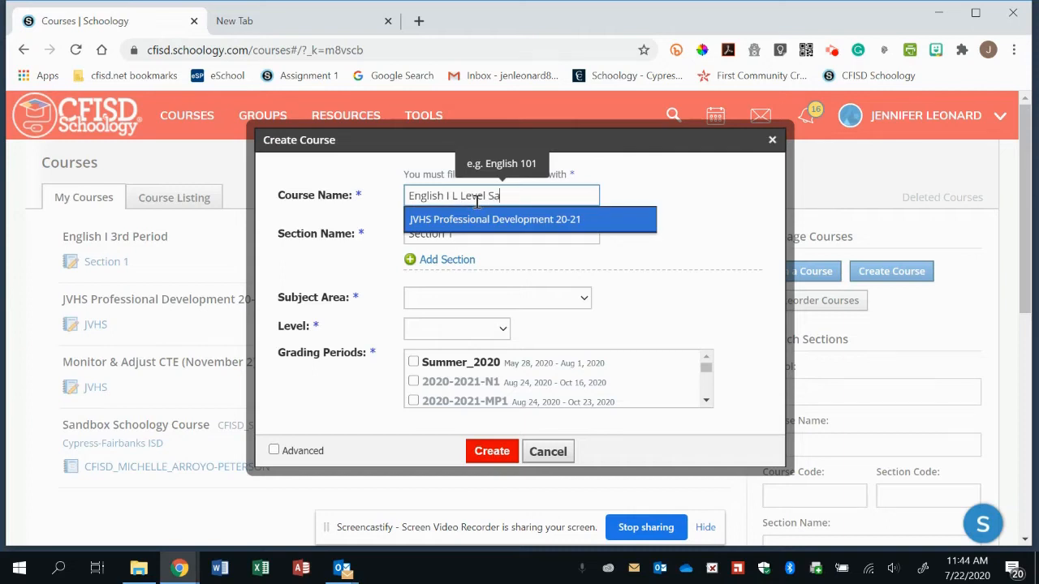
text(ndbox)
key(Escape)
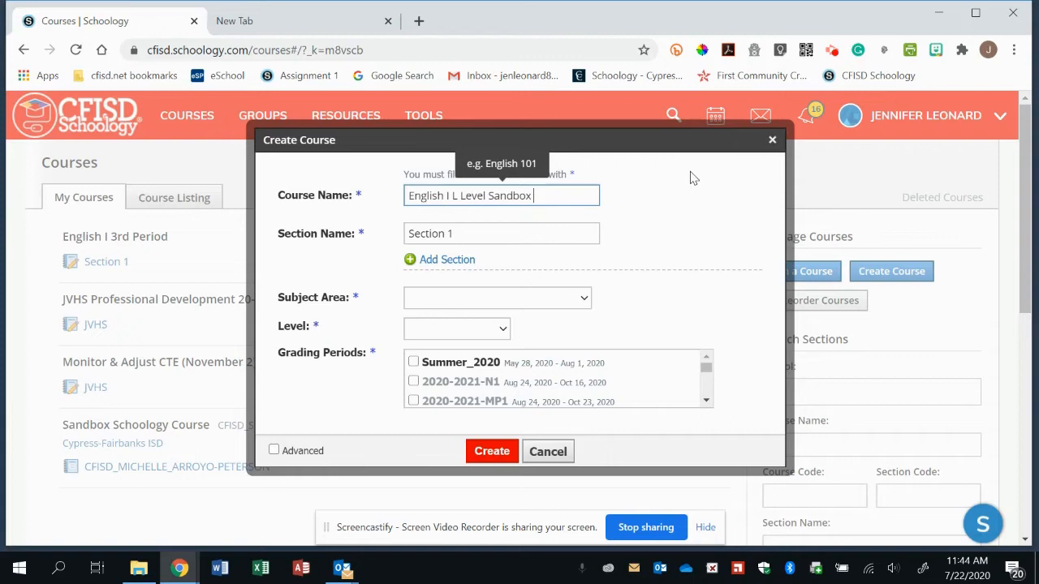
click(445, 298)
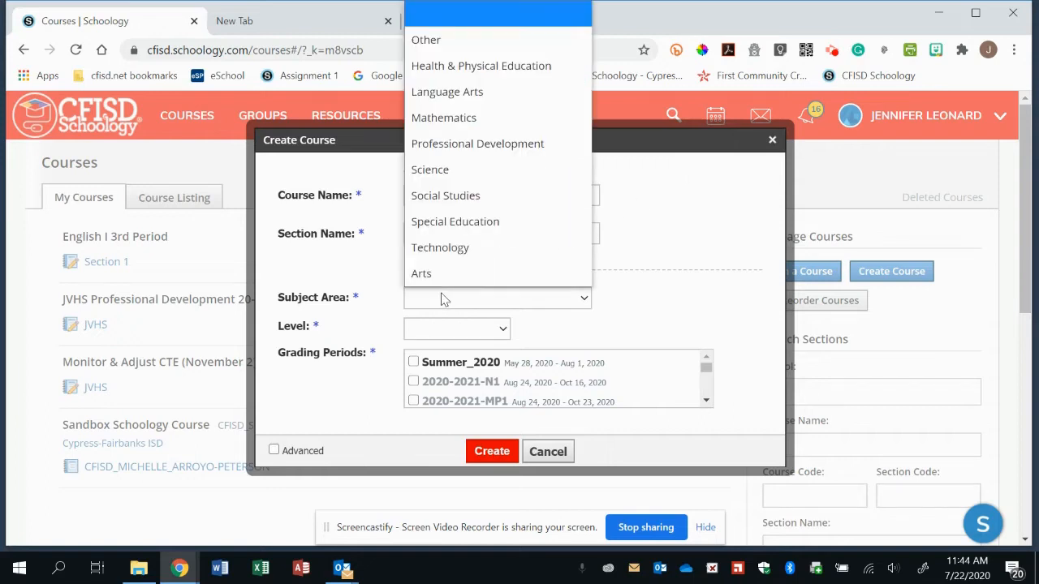
click(443, 40)
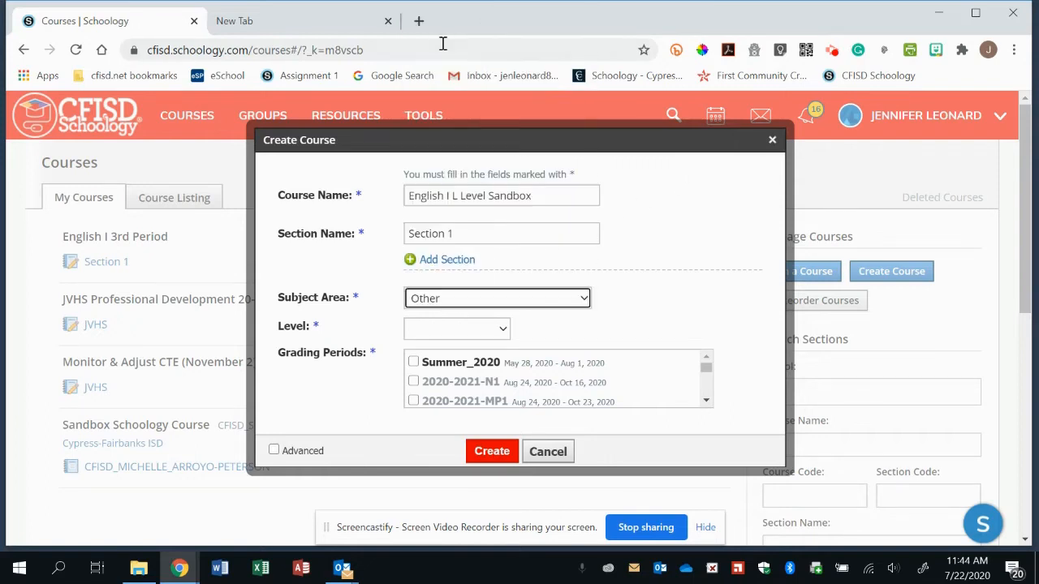
click(445, 334)
click(443, 30)
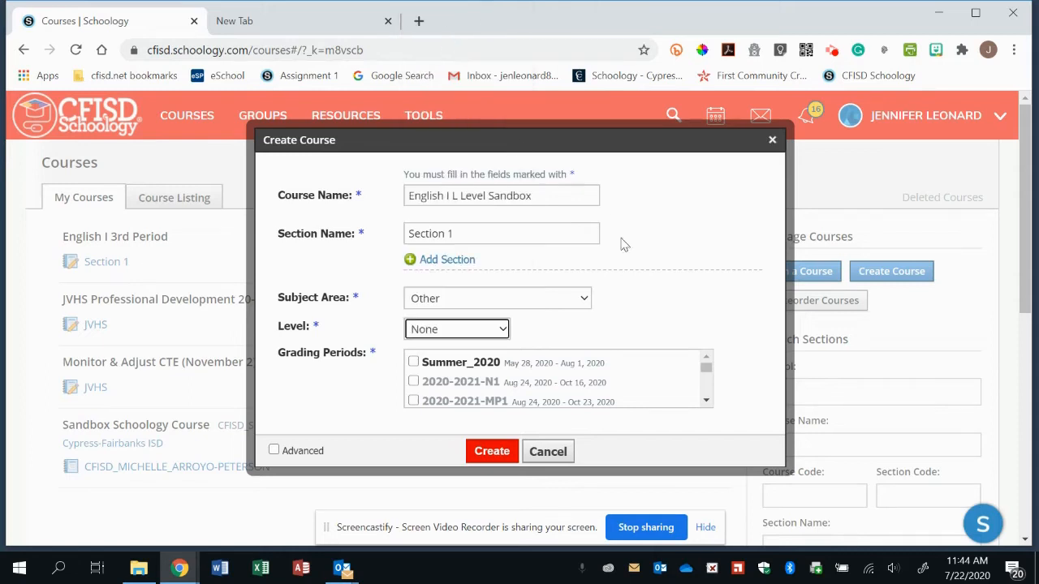
Step: Assign the Sandbox Grading Period to the new course and create the course
scroll(661, 291, down, 1)
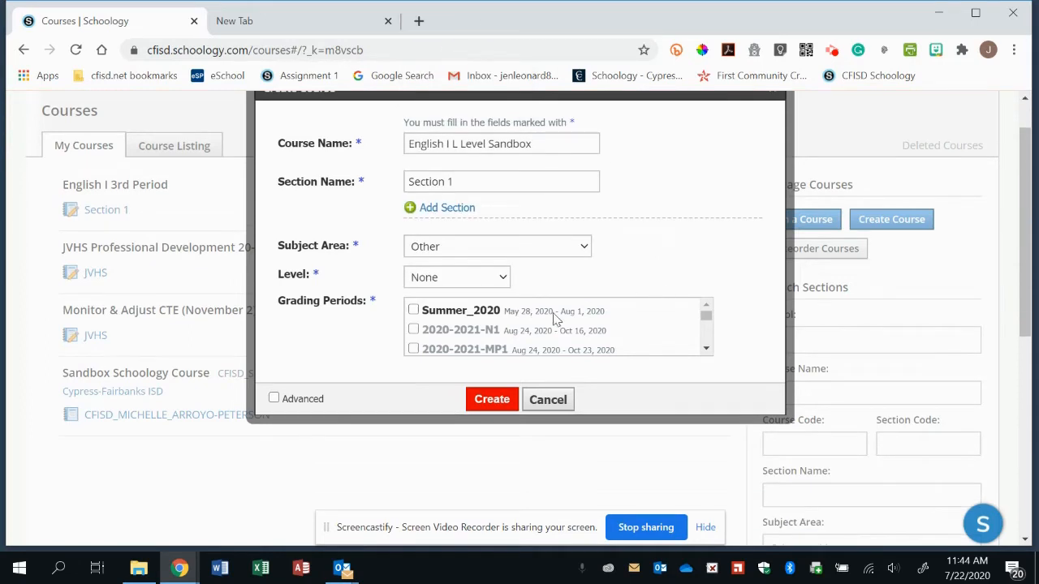
scroll(611, 333, down, 1)
scroll(611, 333, down, 4)
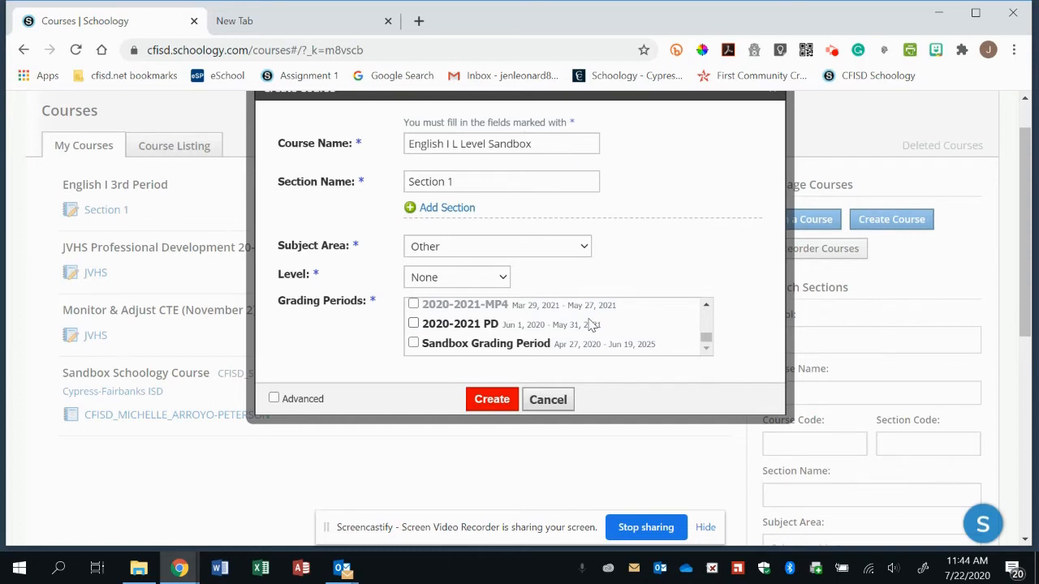
click(413, 343)
click(492, 401)
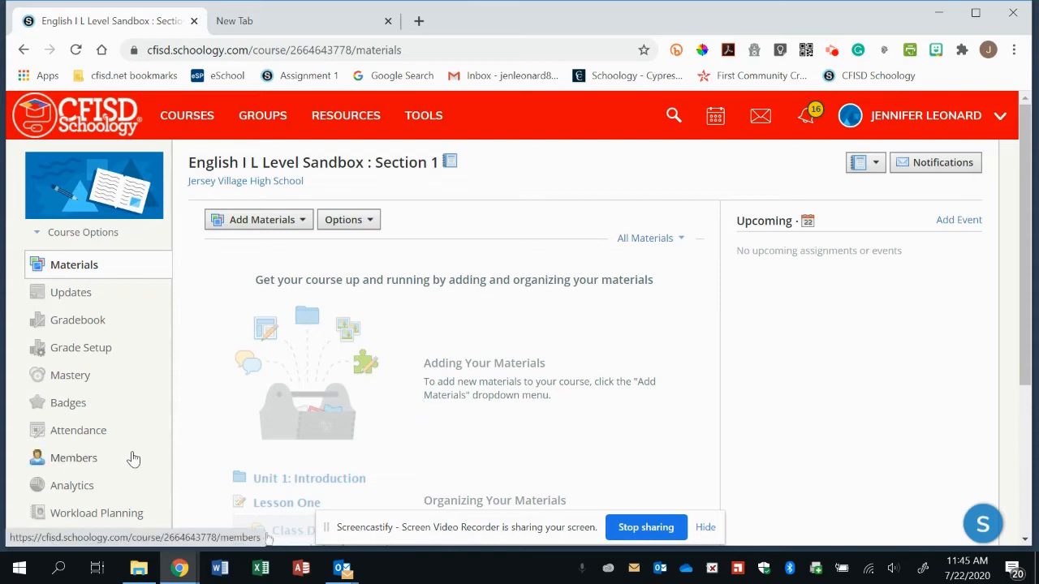
Step: Open the sandbox course's member list, search for the first colleague by surname, and add that colleague to the course
click(79, 464)
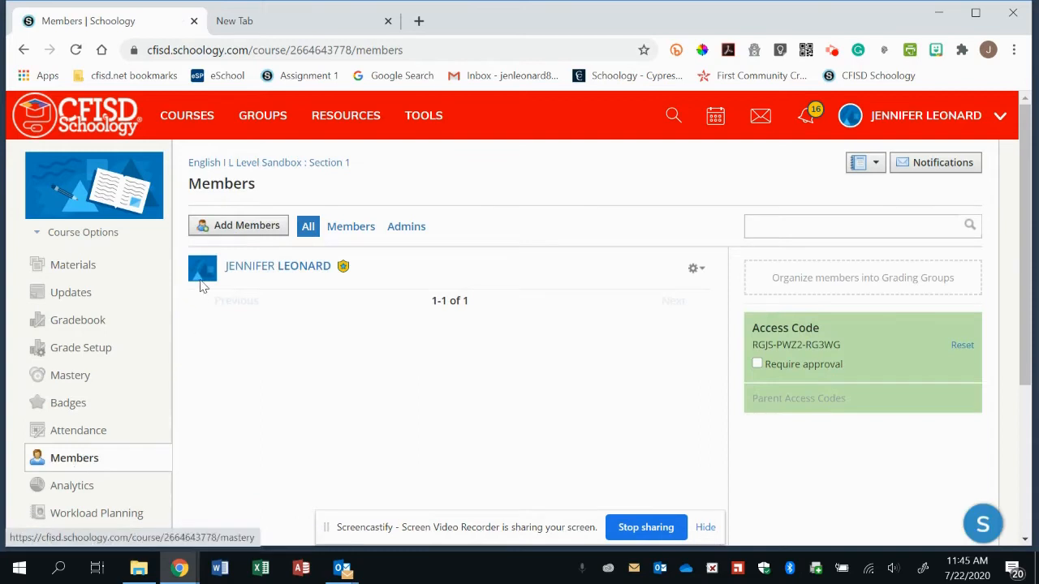
click(237, 230)
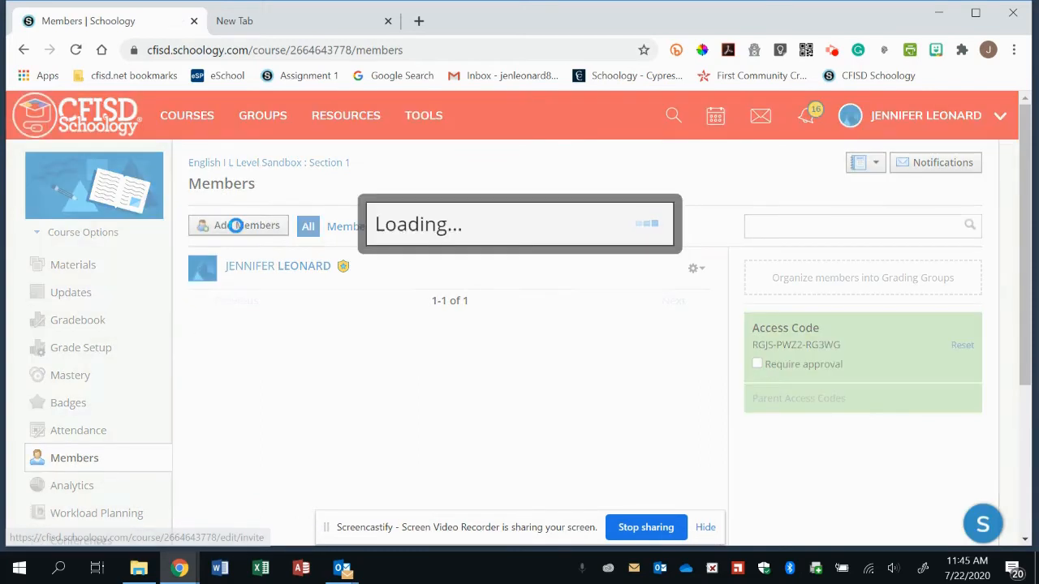
click(296, 163)
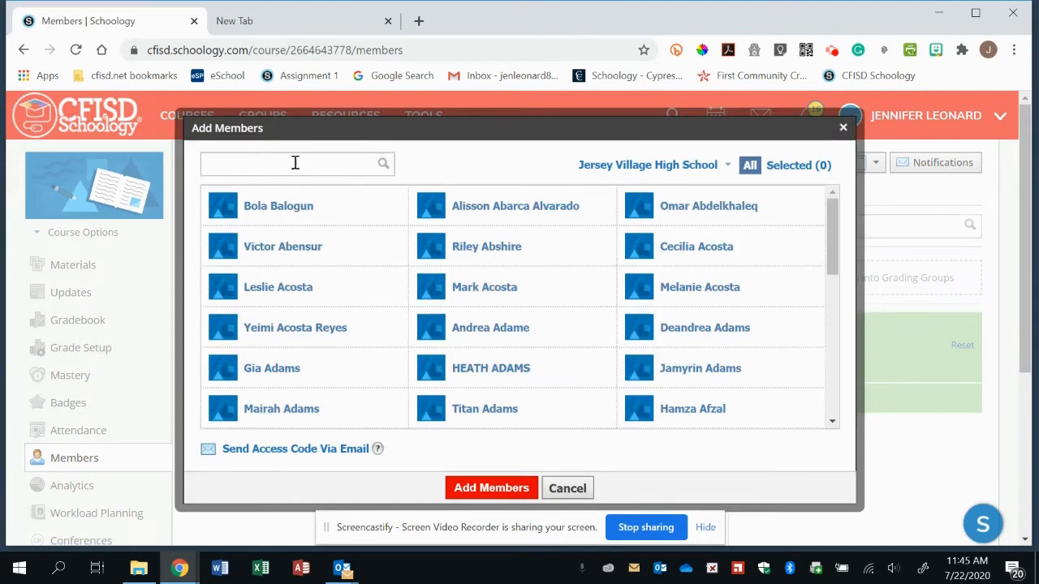
text(wiley)
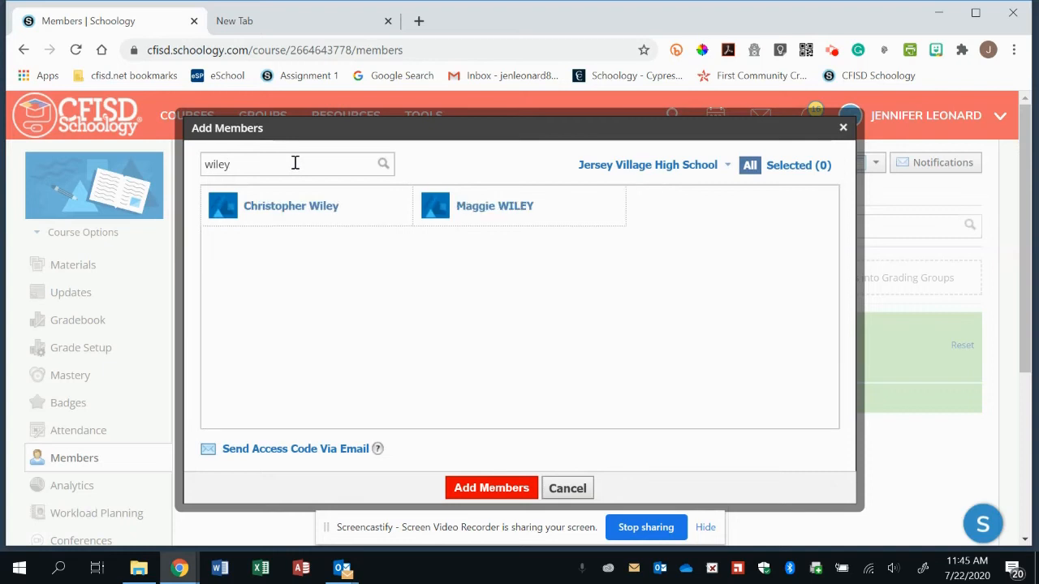
click(505, 218)
click(481, 490)
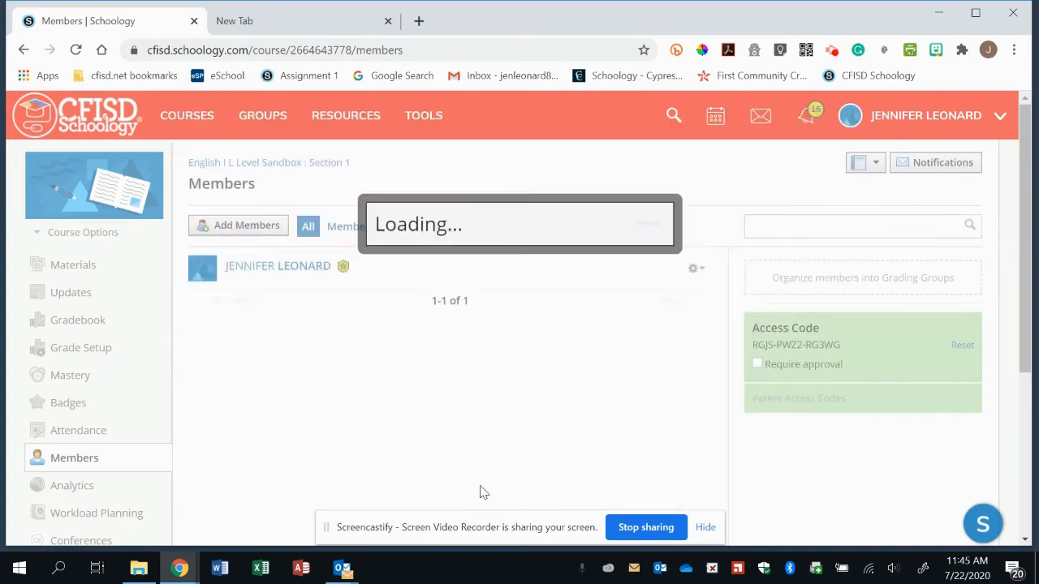
Step: Search for the second colleague by surname and add that teacher to the course members
click(237, 258)
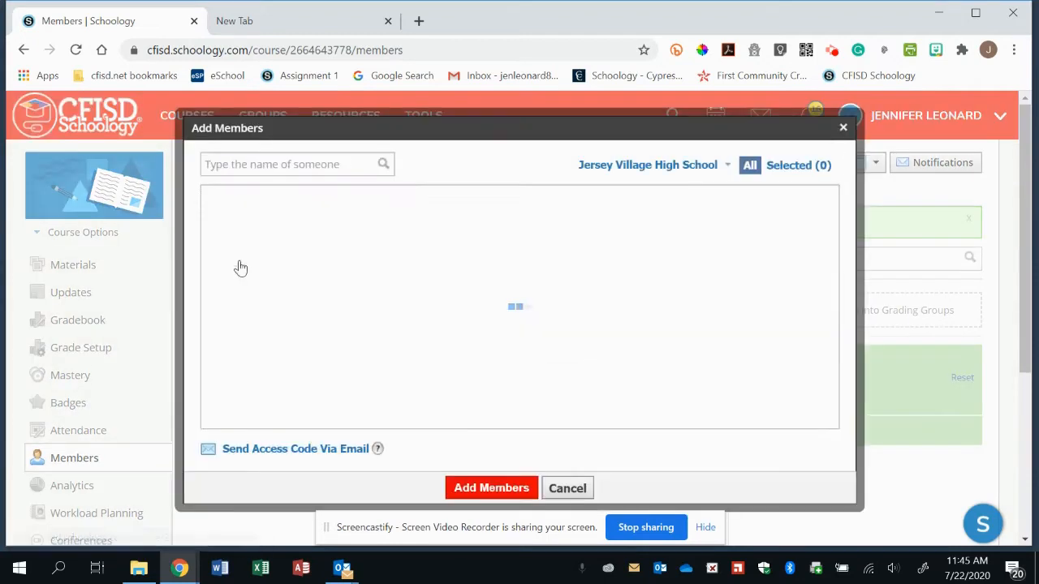
text(bell)
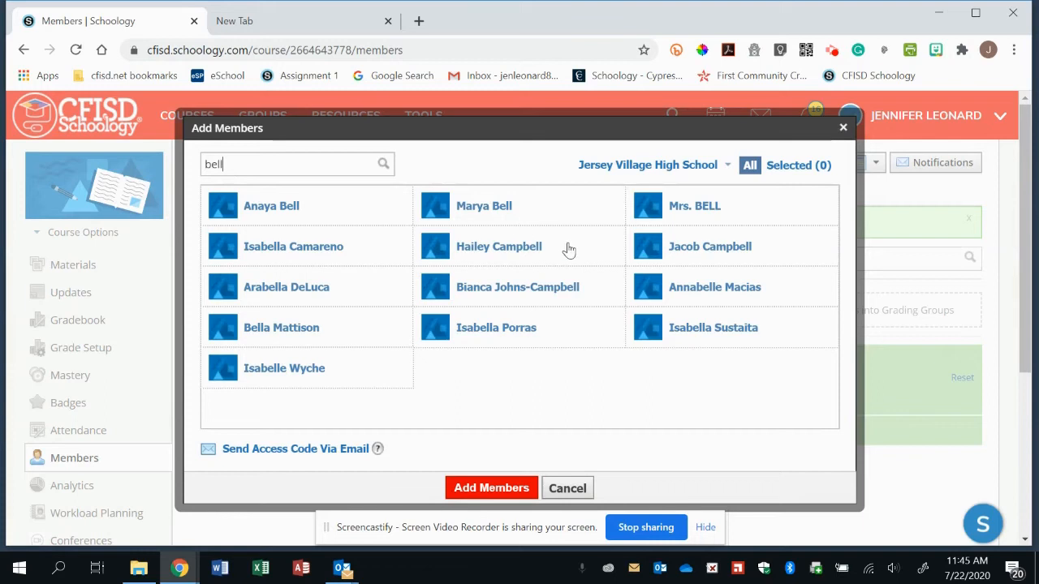
click(700, 217)
click(489, 489)
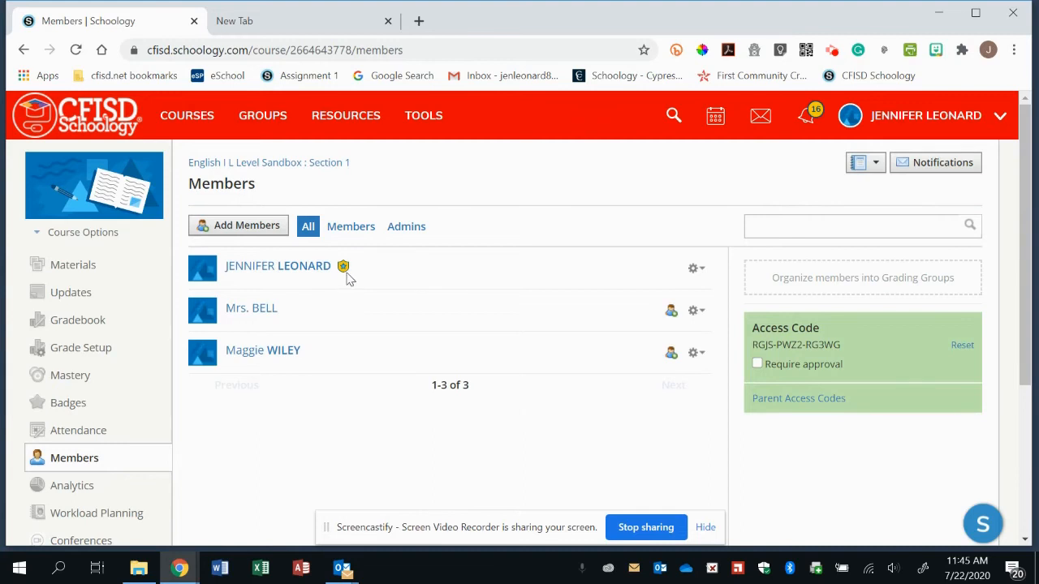
Step: Make both newly added colleagues co-admins of the sandbox course
click(696, 312)
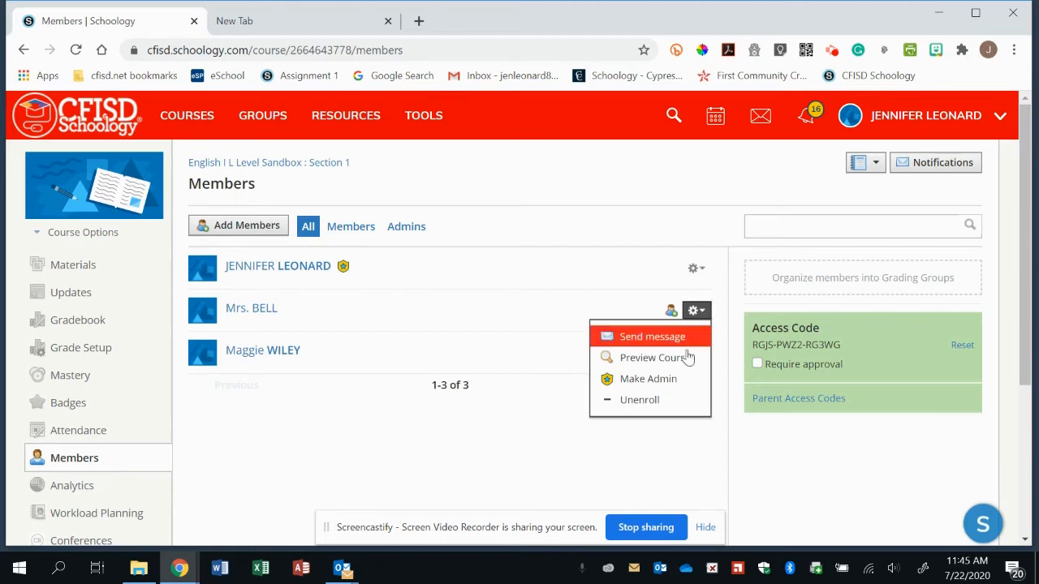
click(672, 380)
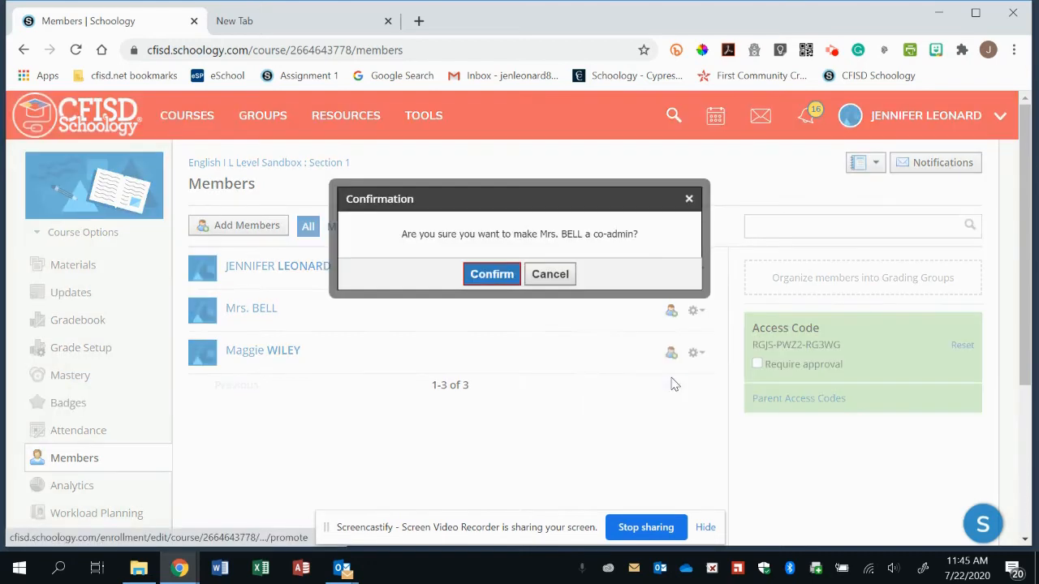
click(480, 276)
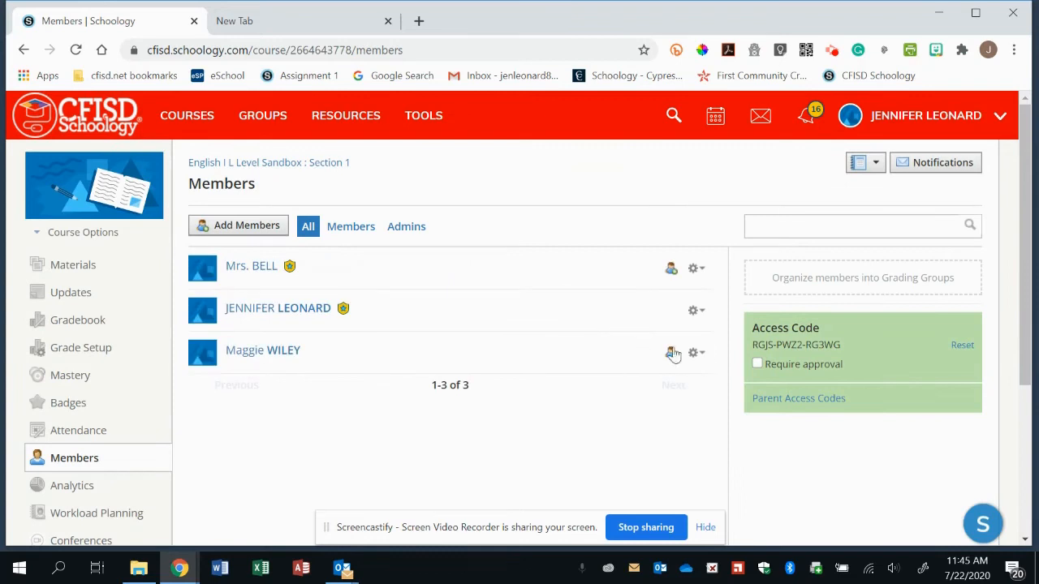
click(698, 354)
click(665, 422)
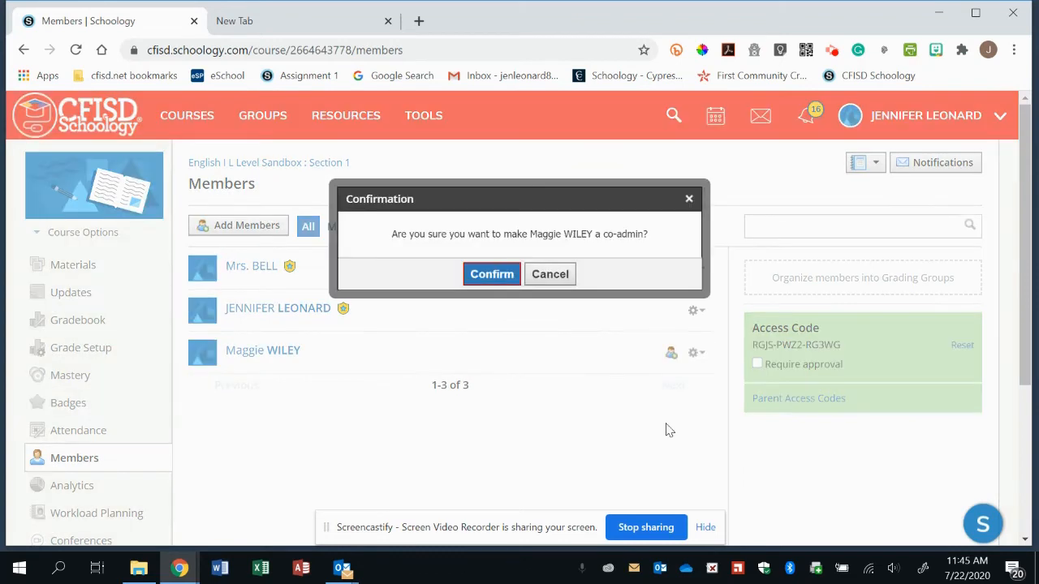
click(502, 276)
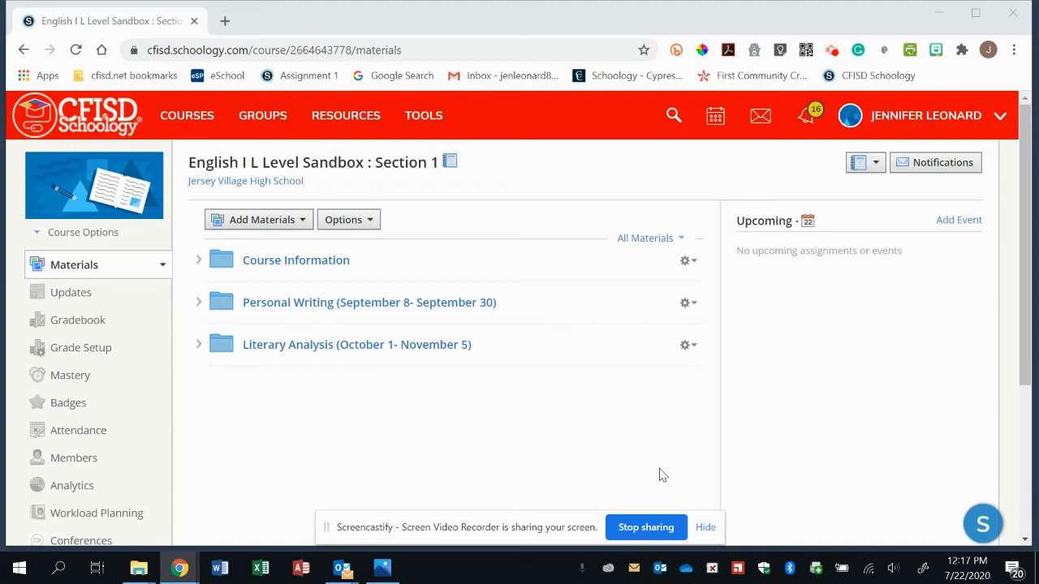
Step: Review the materials in the Course Information folder and return to the sandbox course's main materials page
click(321, 260)
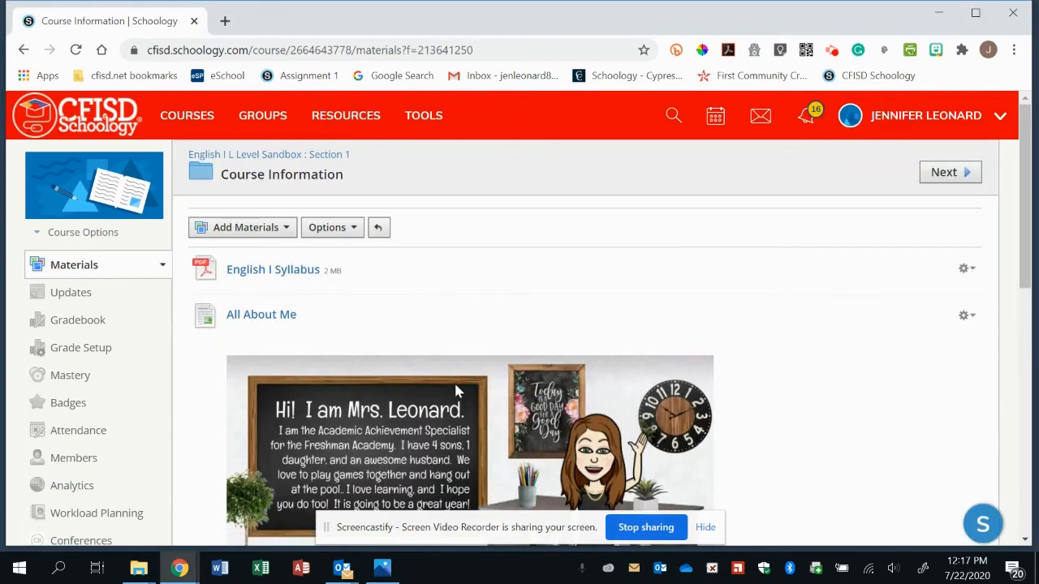
scroll(576, 434, down, 2)
scroll(576, 434, down, 3)
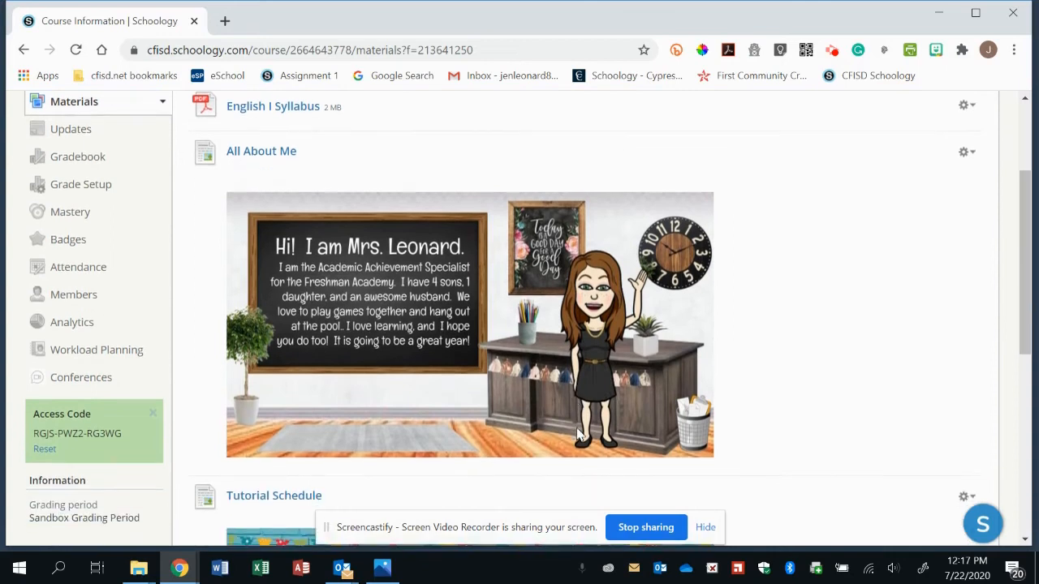
scroll(576, 434, up, 5)
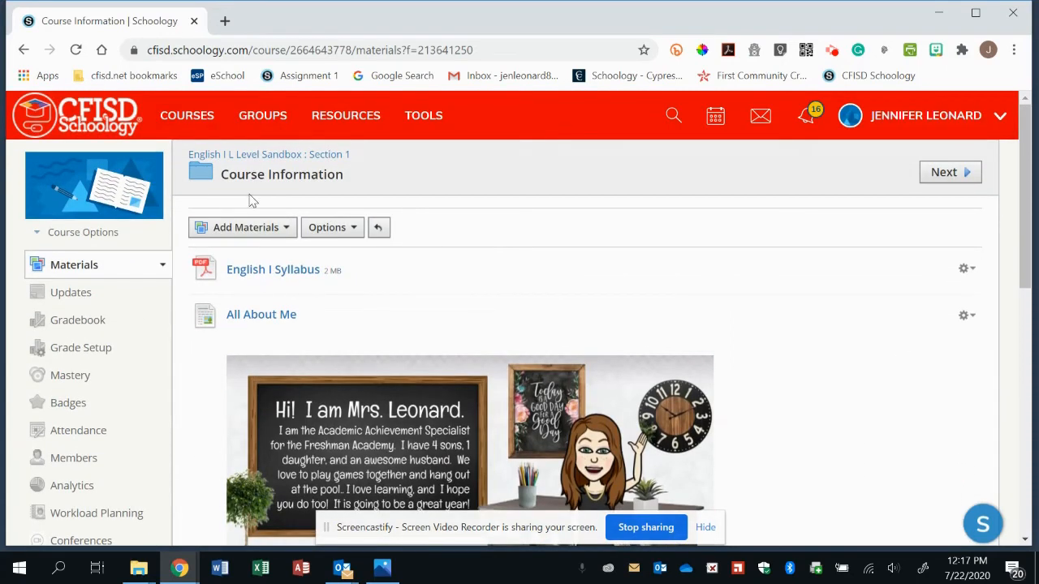
click(268, 156)
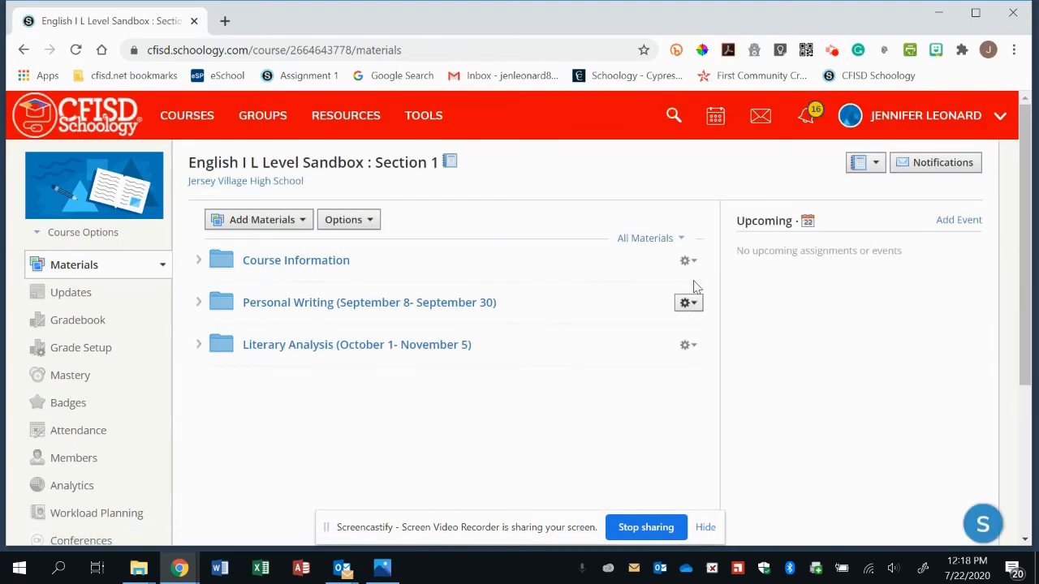
Step: Save a copy of the Course Information folder to the Home collection in resources, with no folder selected
click(688, 261)
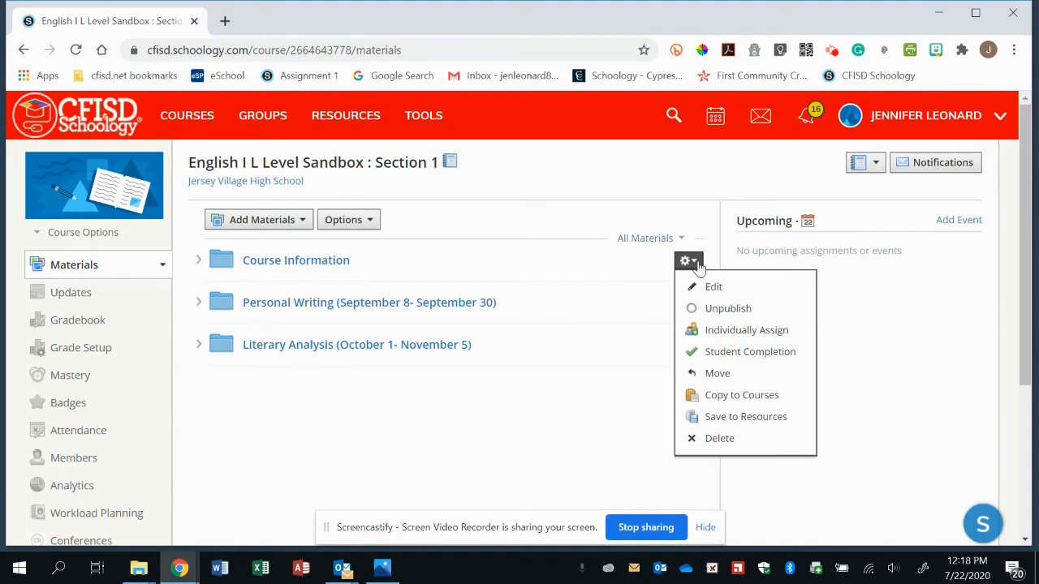
click(736, 423)
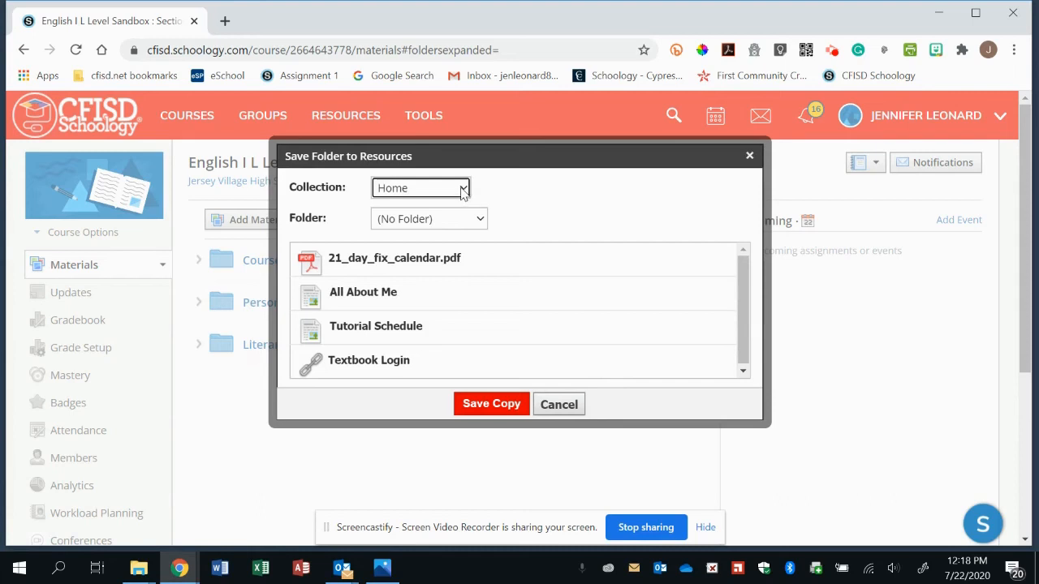
click(463, 189)
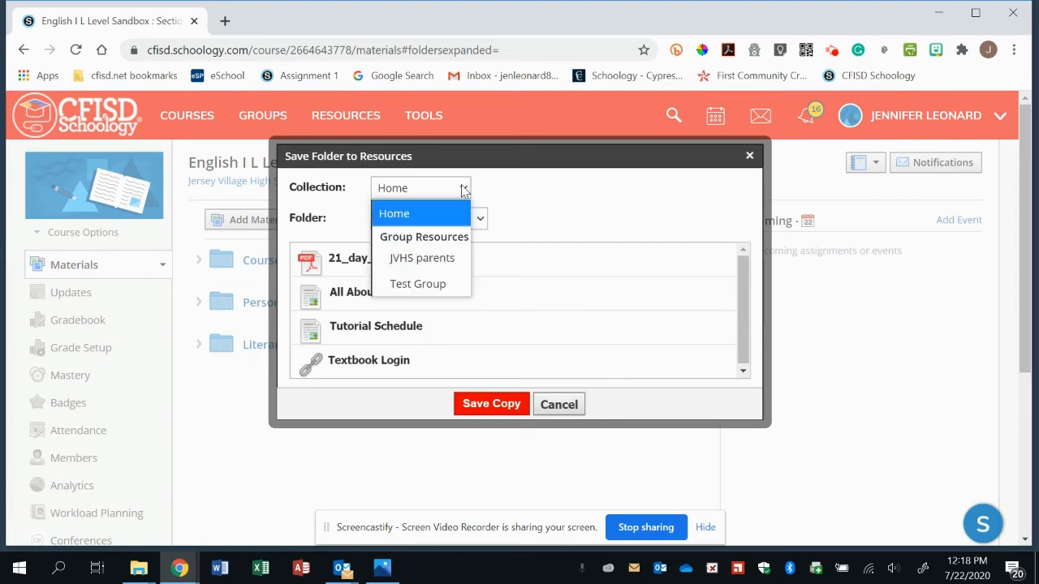
click(528, 203)
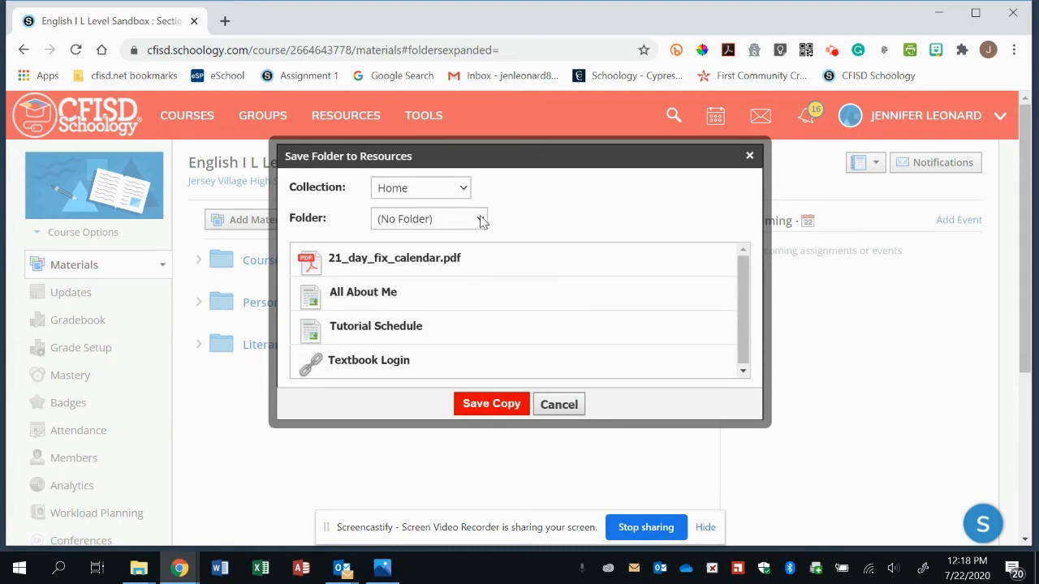
click(481, 221)
click(522, 215)
click(487, 405)
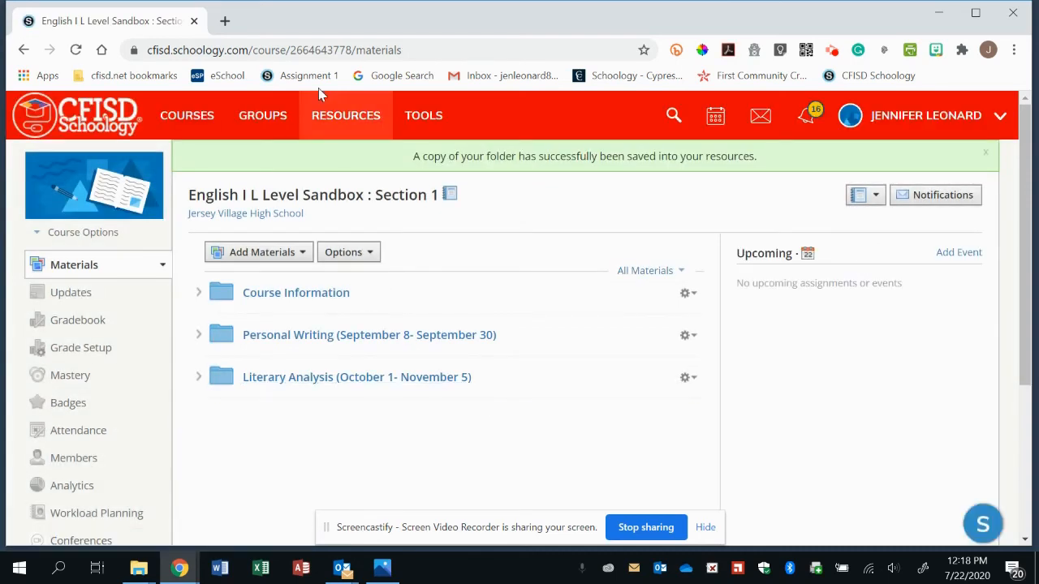
Step: Check the contents of the copied Course Information folder in personal resources and return to the Home collection
click(345, 116)
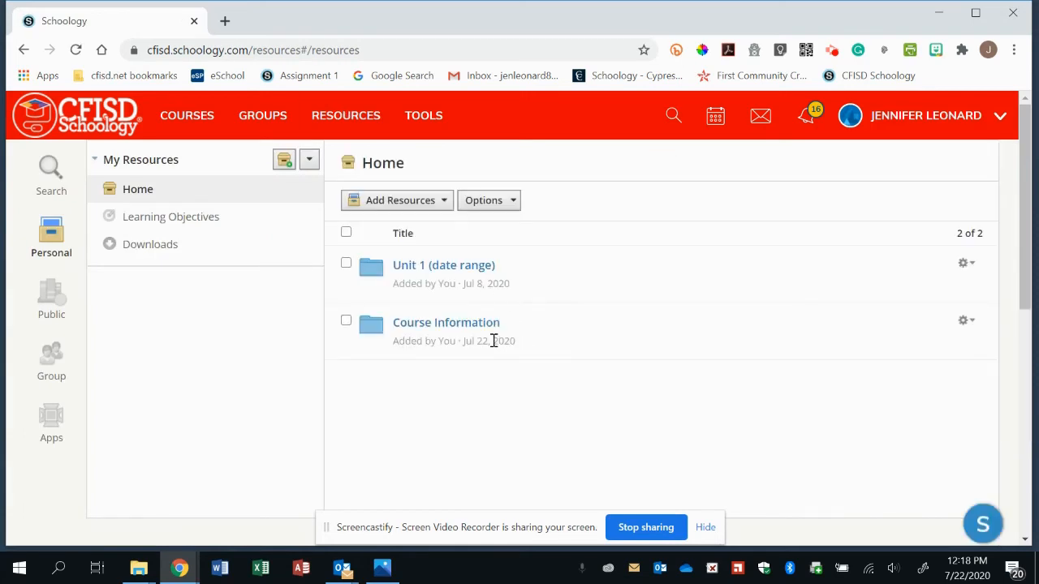
click(448, 325)
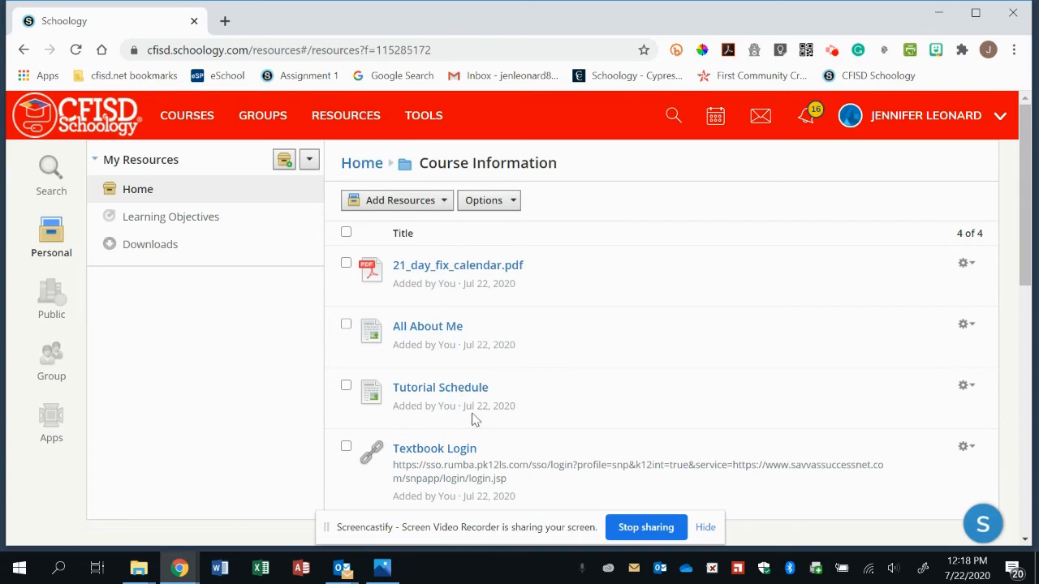
click(360, 170)
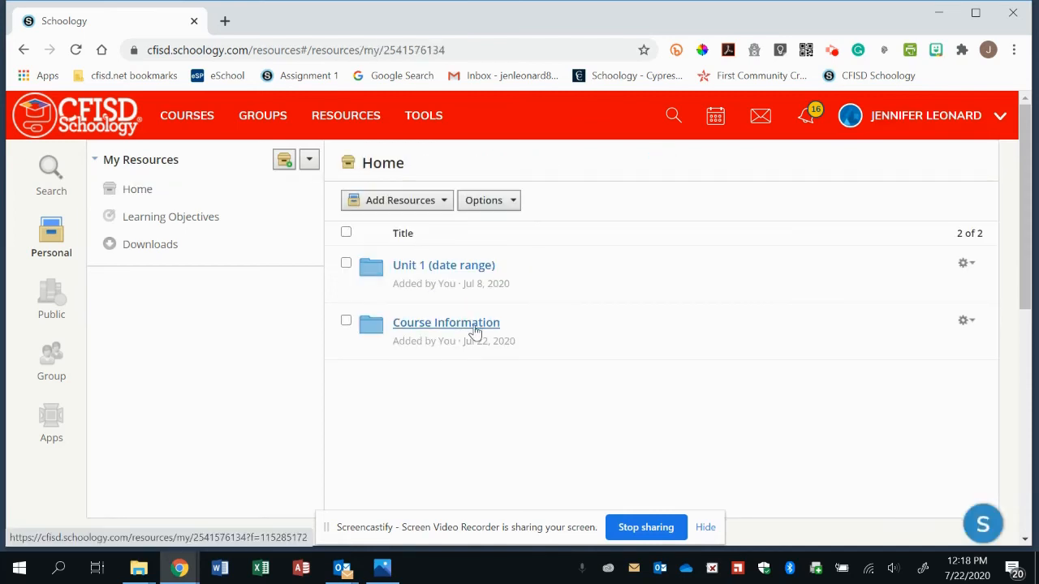
Step: Add the Course Information folder from personal resources to English I 3rd Period: Section 1, with no destination folder selected
click(967, 322)
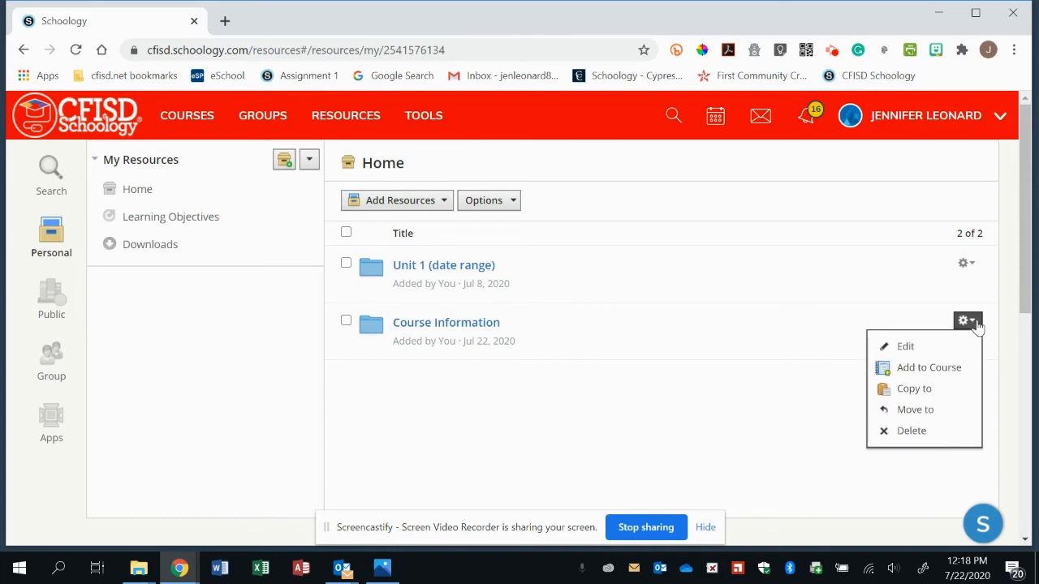
click(949, 367)
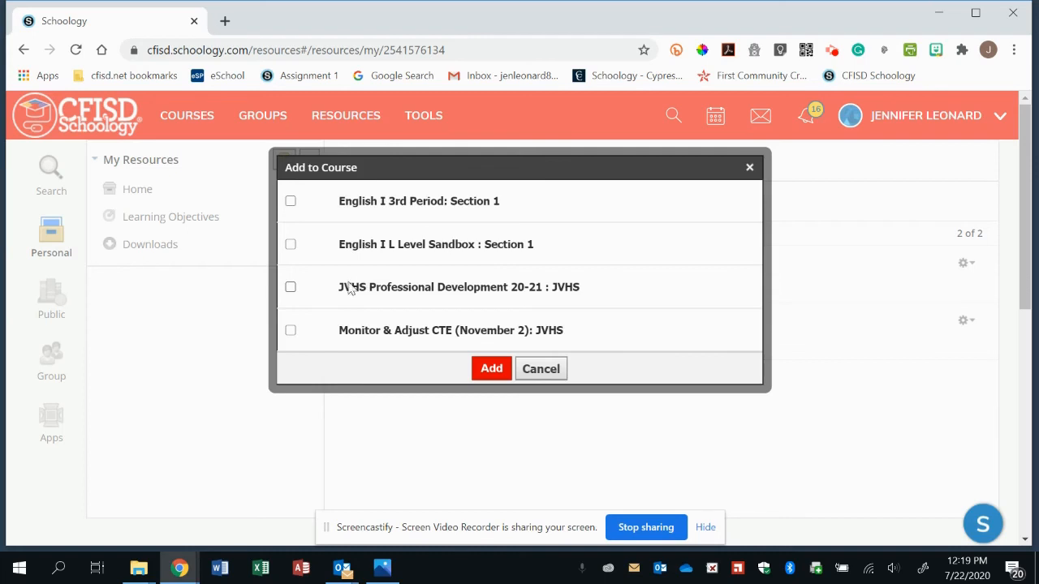
click(291, 202)
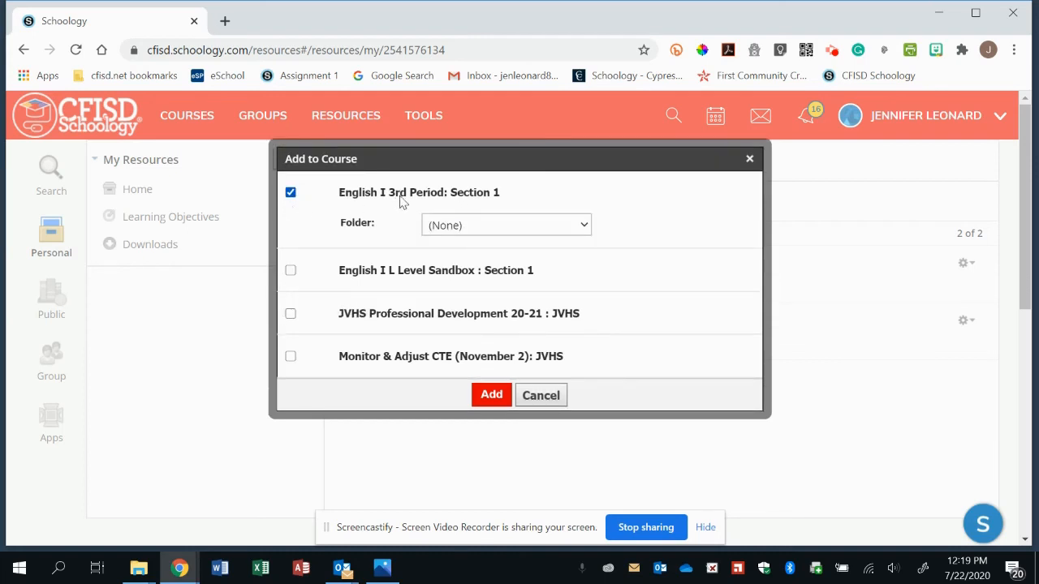
click(491, 396)
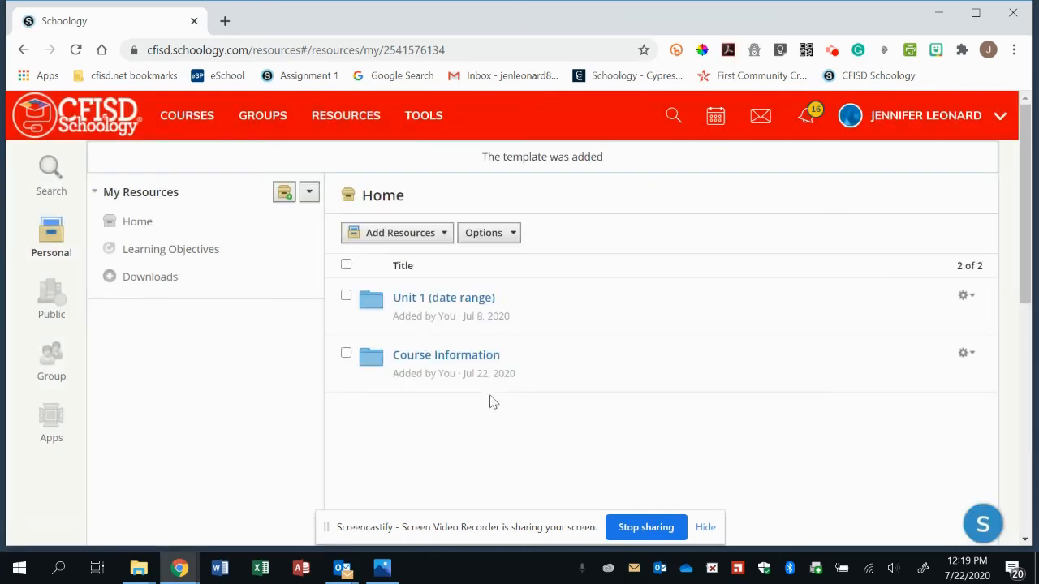
Step: Examine the materials inside the copied Course Information folder in the English I 3rd Period course
click(187, 117)
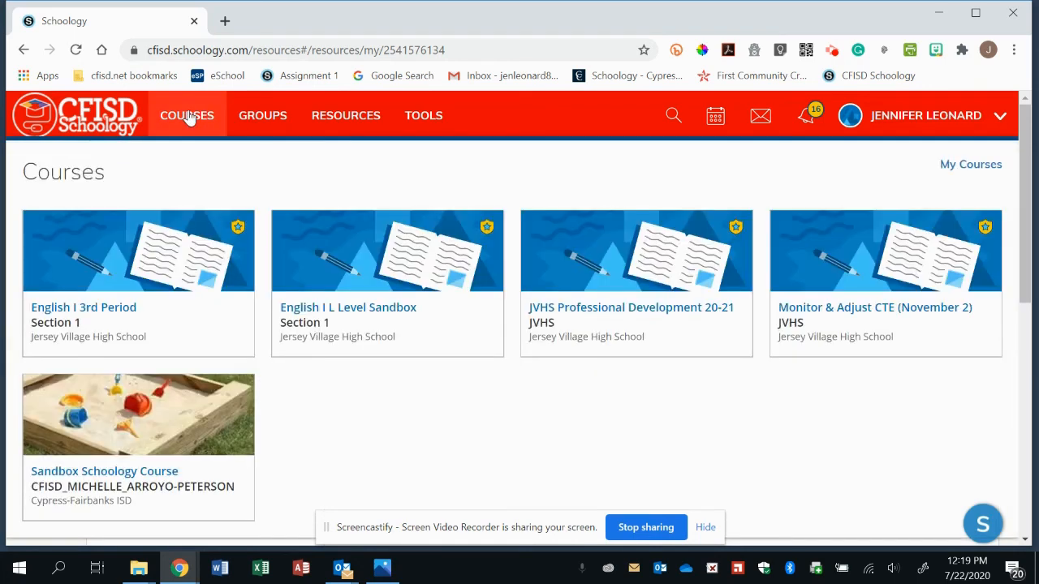
click(148, 277)
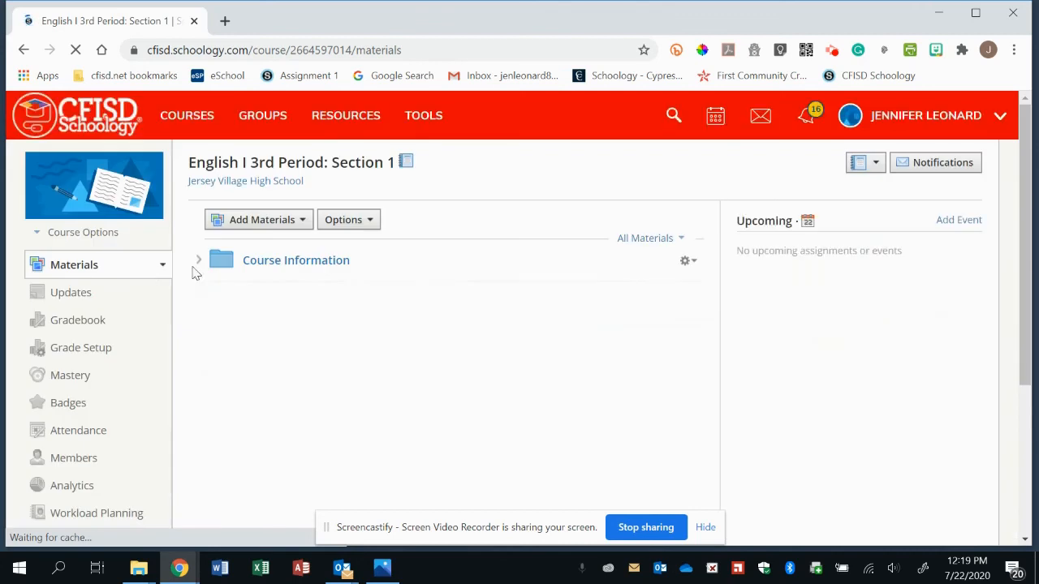
click(336, 267)
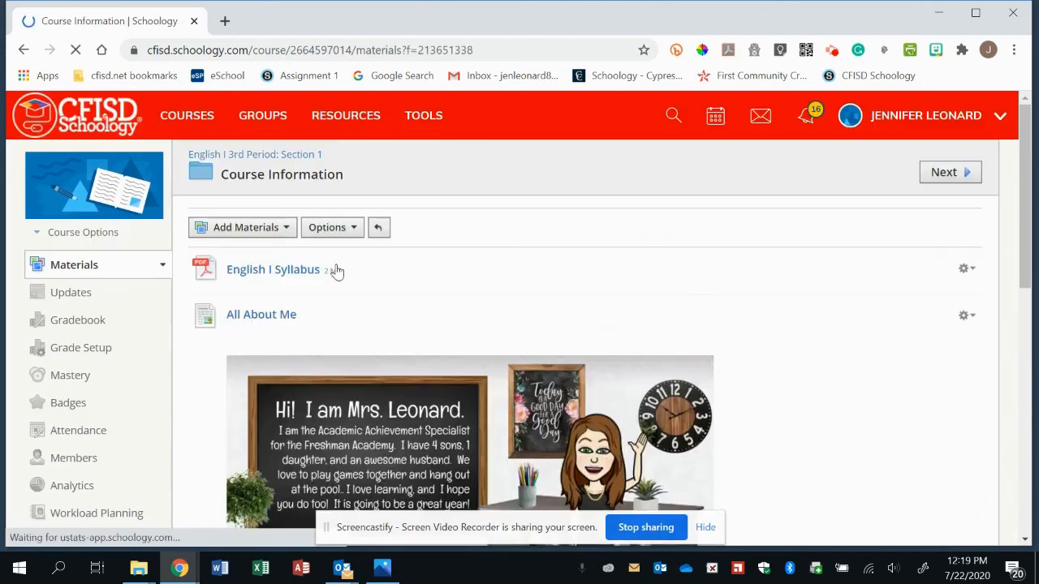
scroll(482, 394, down, 3)
scroll(482, 395, down, 5)
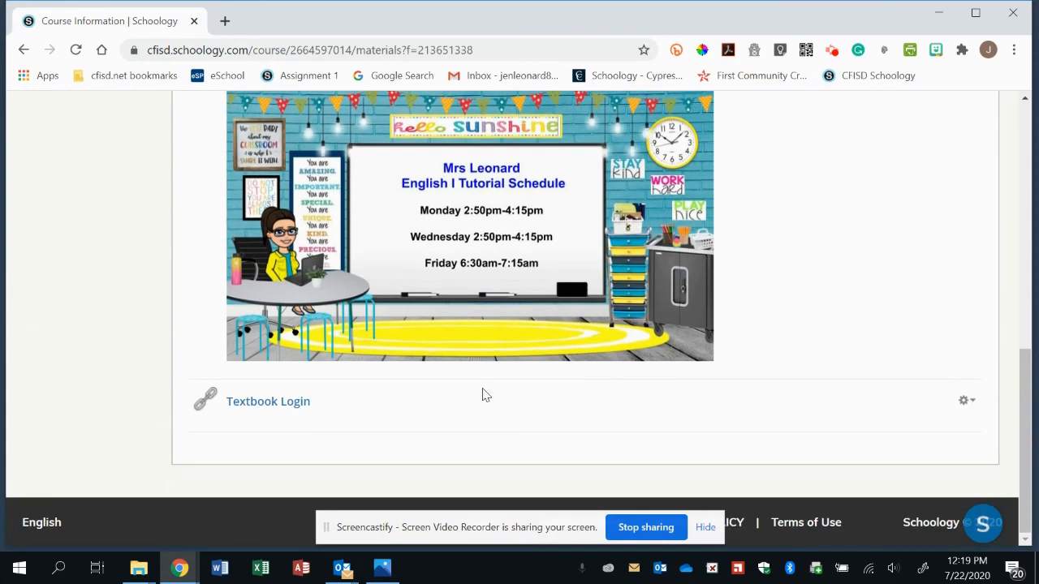
scroll(482, 394, up, 8)
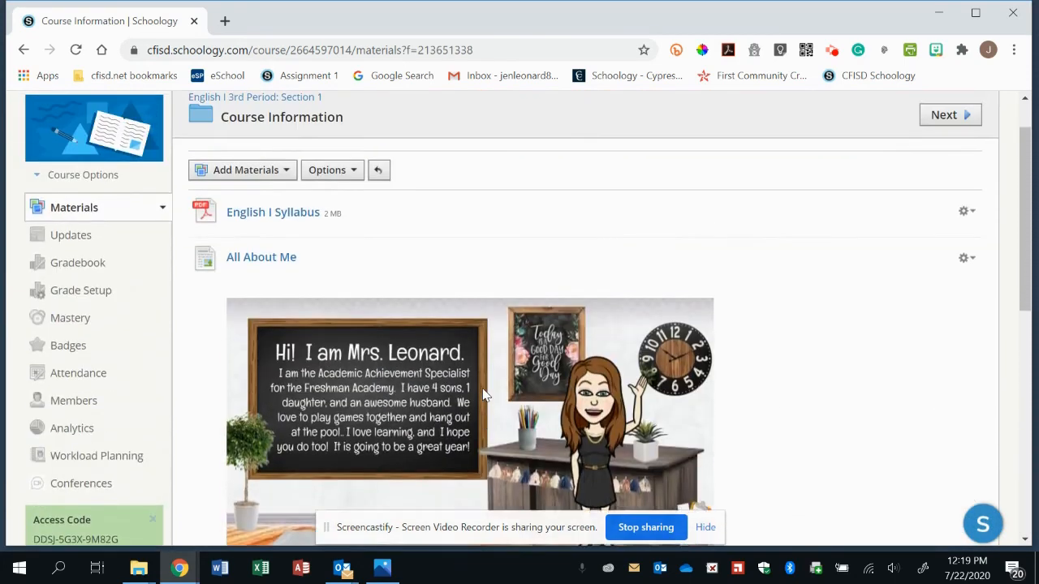
scroll(482, 394, up, 1)
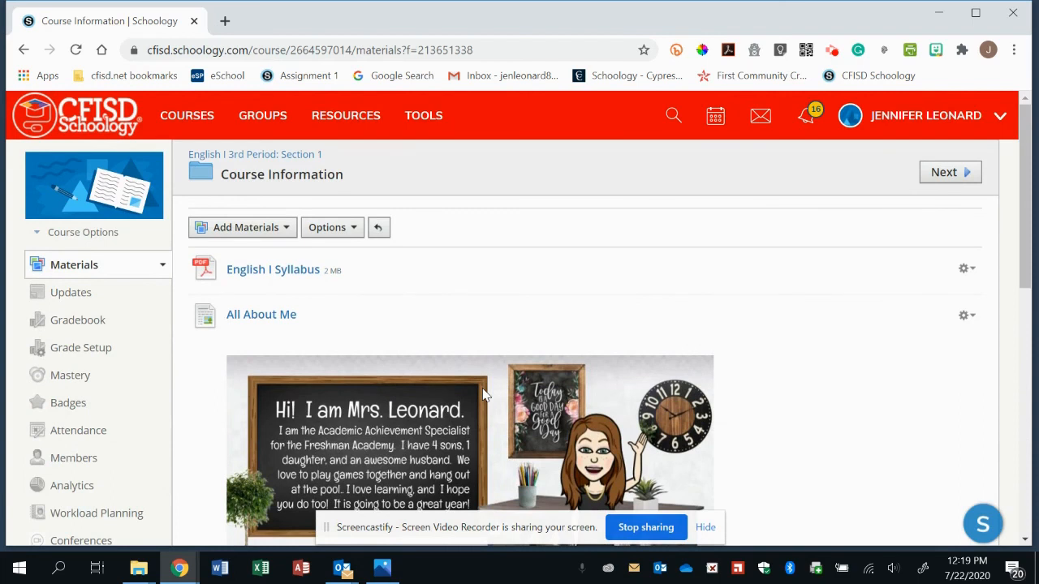